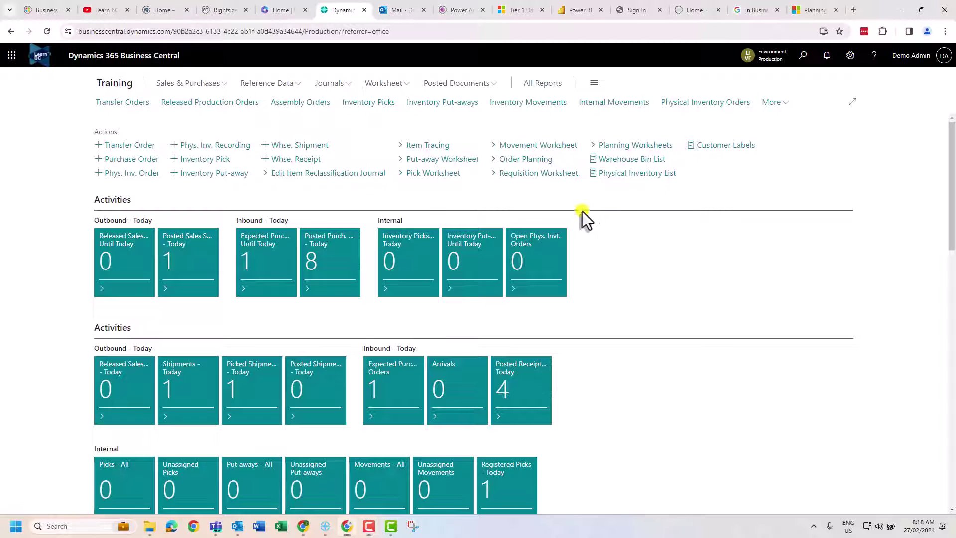
Step: Look at My Settings and close them without changes
click(850, 56)
click(821, 137)
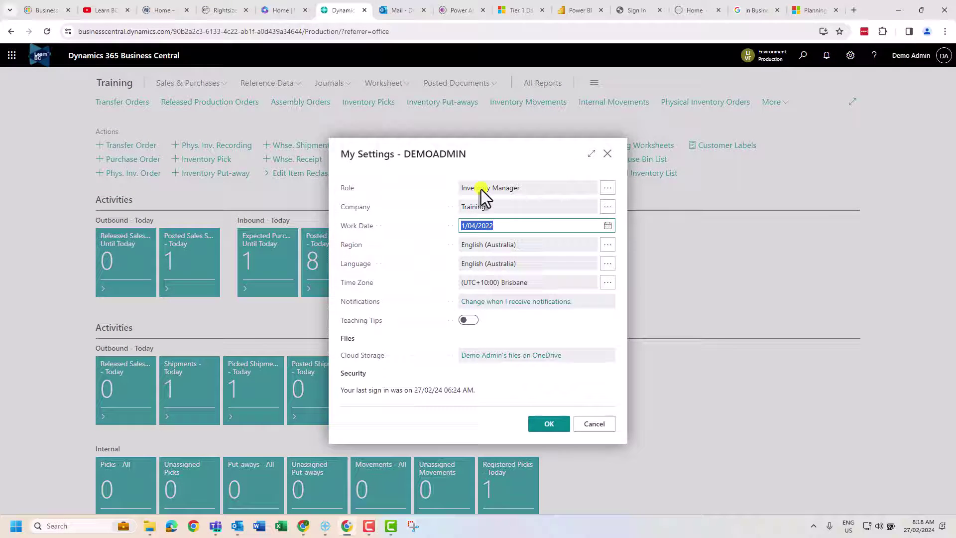
click(605, 418)
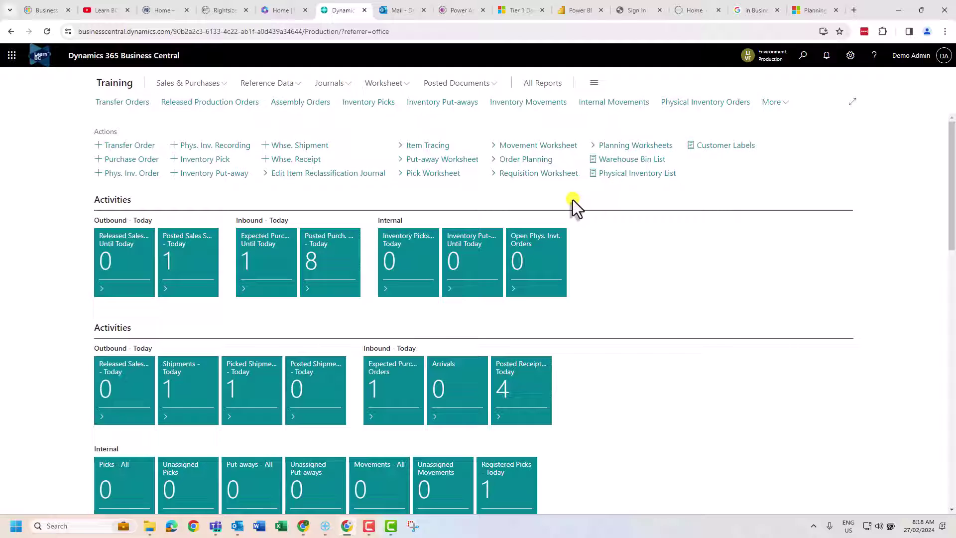
Step: Open the DEFAULT requisition worksheet and delete both existing item 1002 lines
click(538, 175)
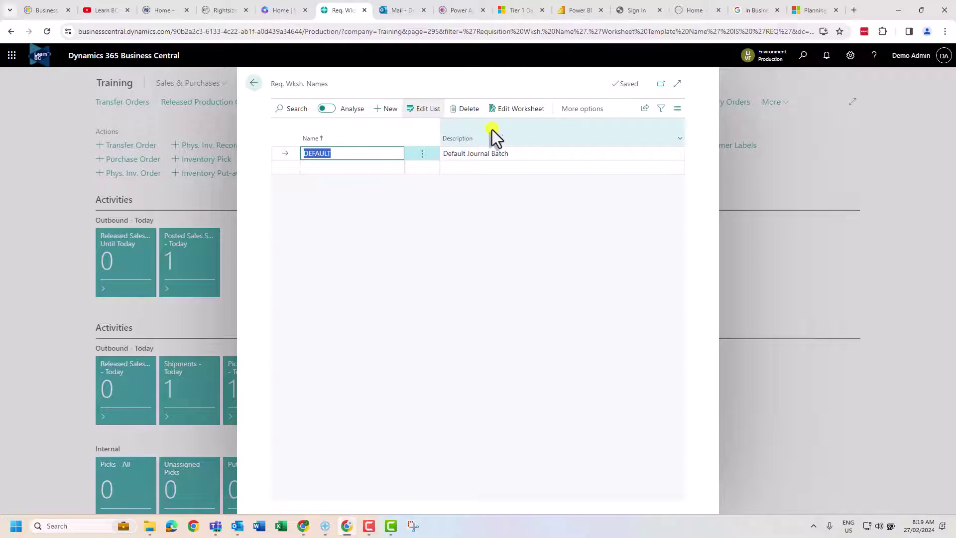
click(516, 110)
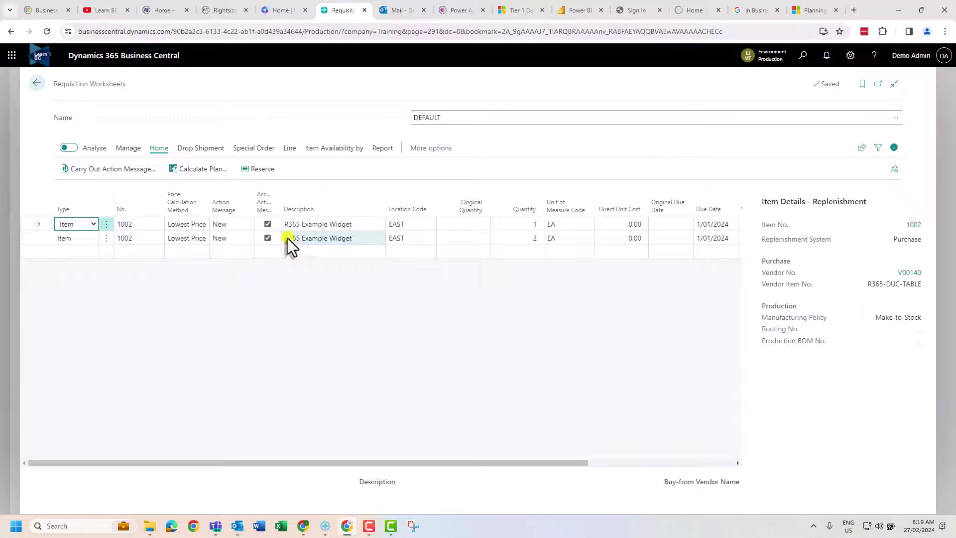
shift+click(326, 239)
click(131, 149)
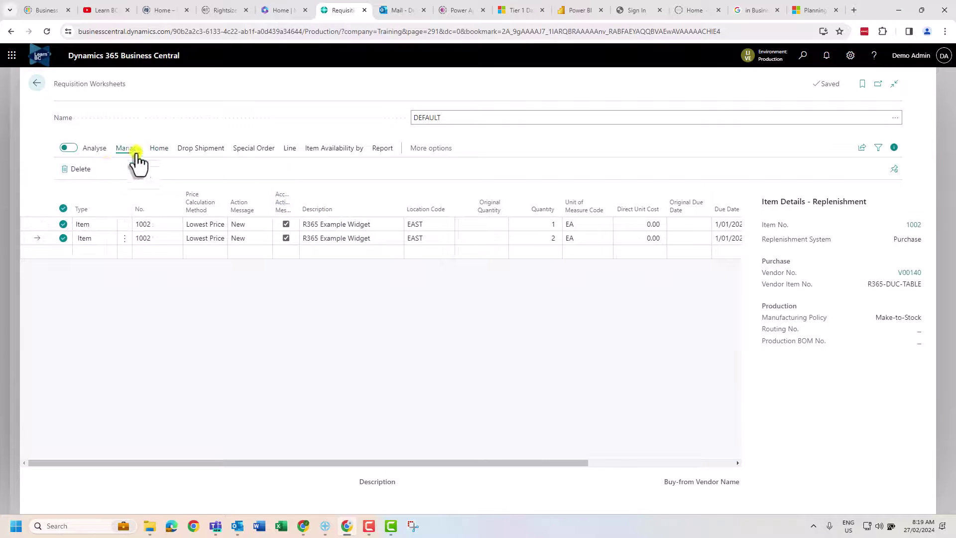
click(77, 170)
click(522, 314)
click(159, 148)
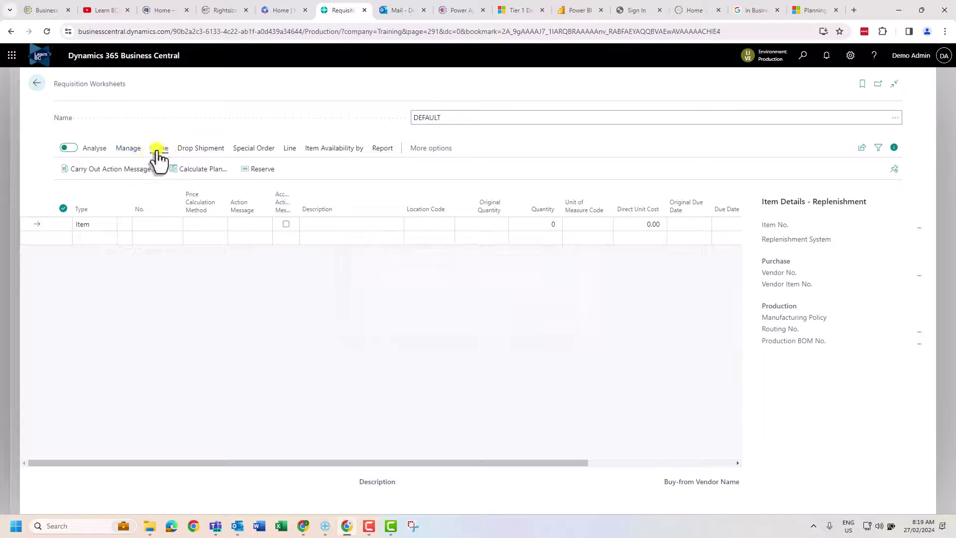
Step: Calculate a plan for item 1002 at location MAIN from 1/01/2024 to 1/04/2024
click(198, 170)
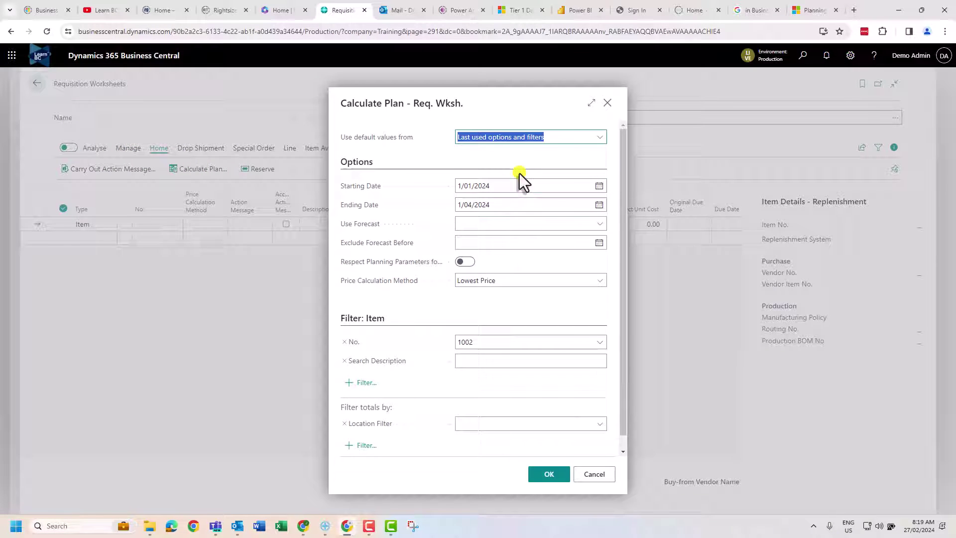
scroll(502, 314, down, 1)
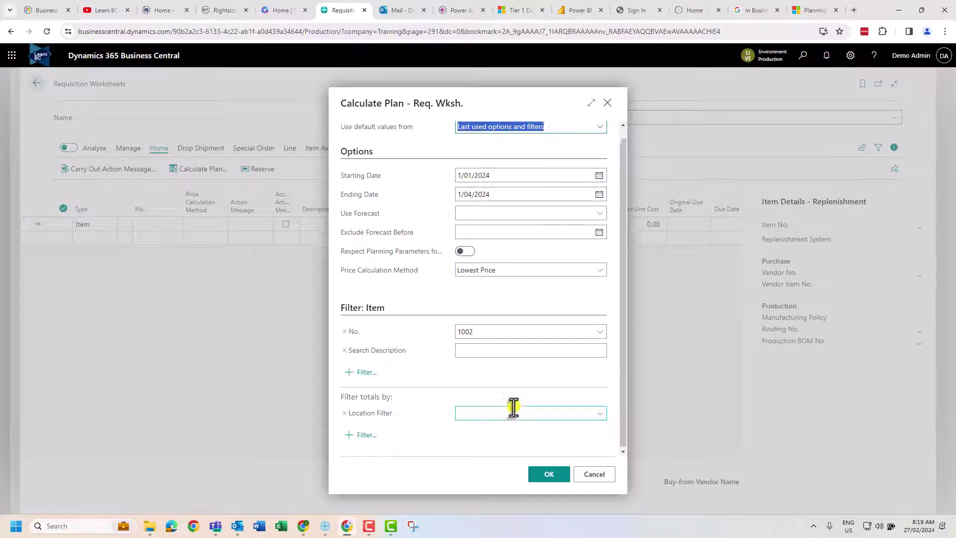
scroll(512, 412, up, 1)
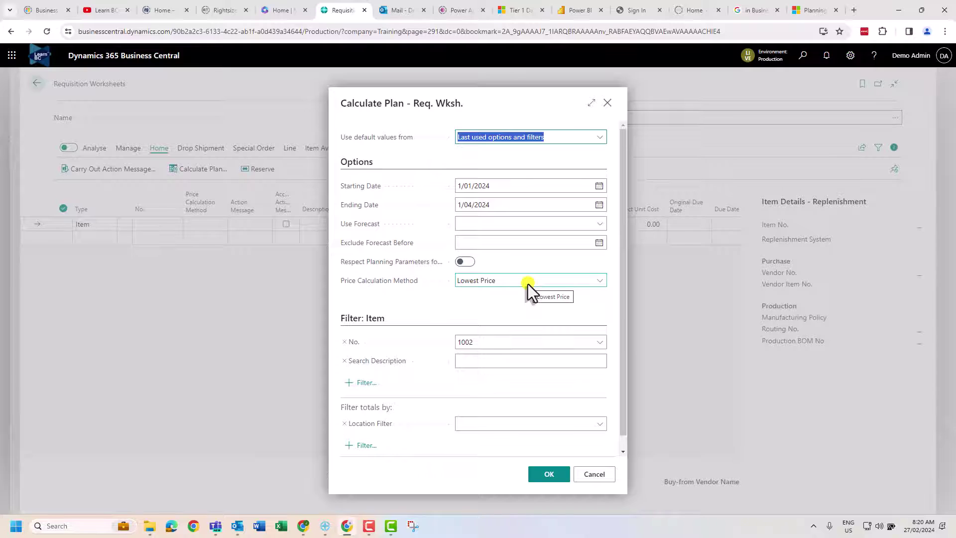
scroll(503, 335, down, 1)
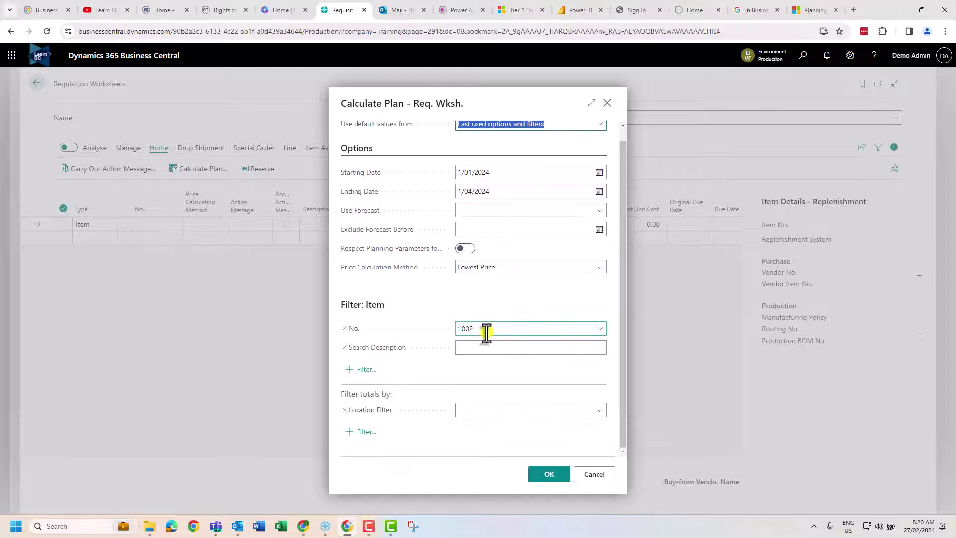
click(509, 298)
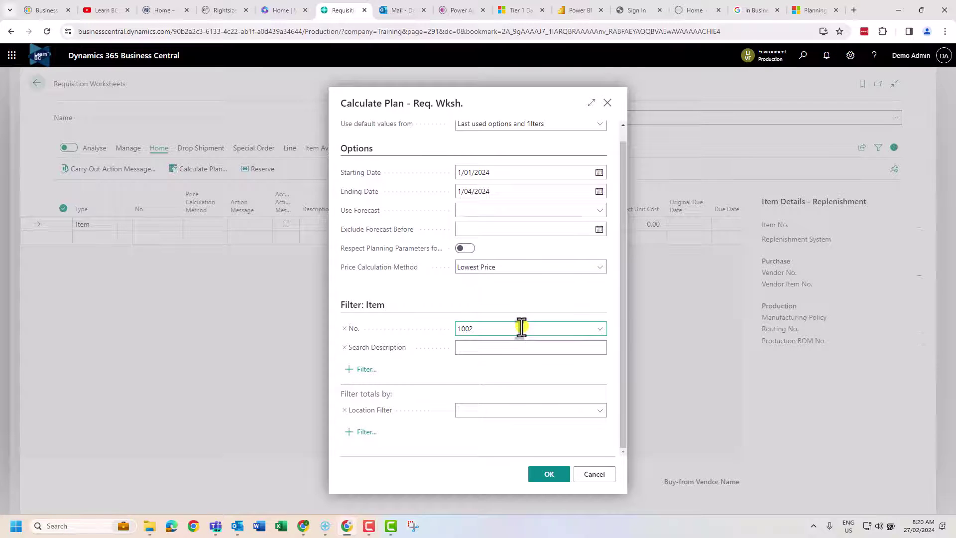
click(516, 411)
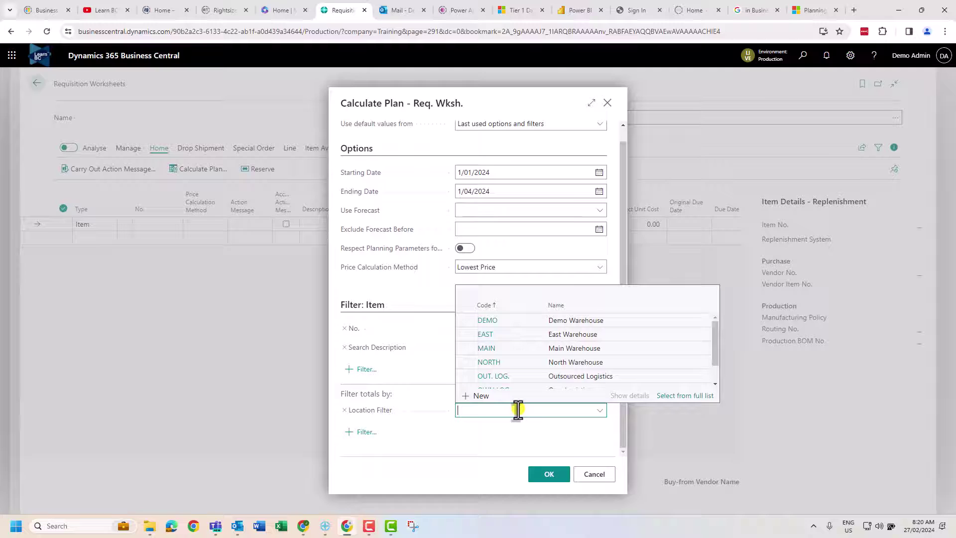
click(520, 350)
click(500, 293)
scroll(500, 293, up, 1)
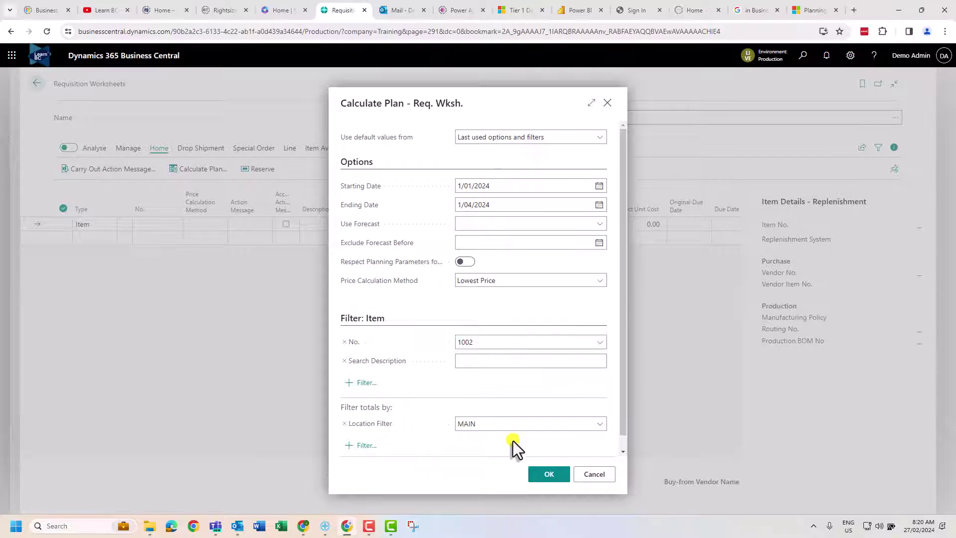
scroll(514, 440, down, 1)
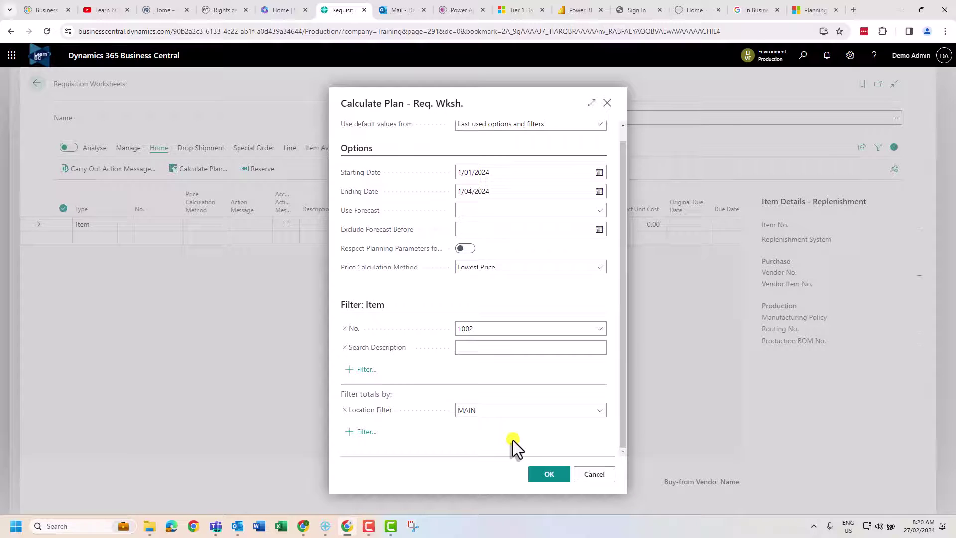
click(547, 477)
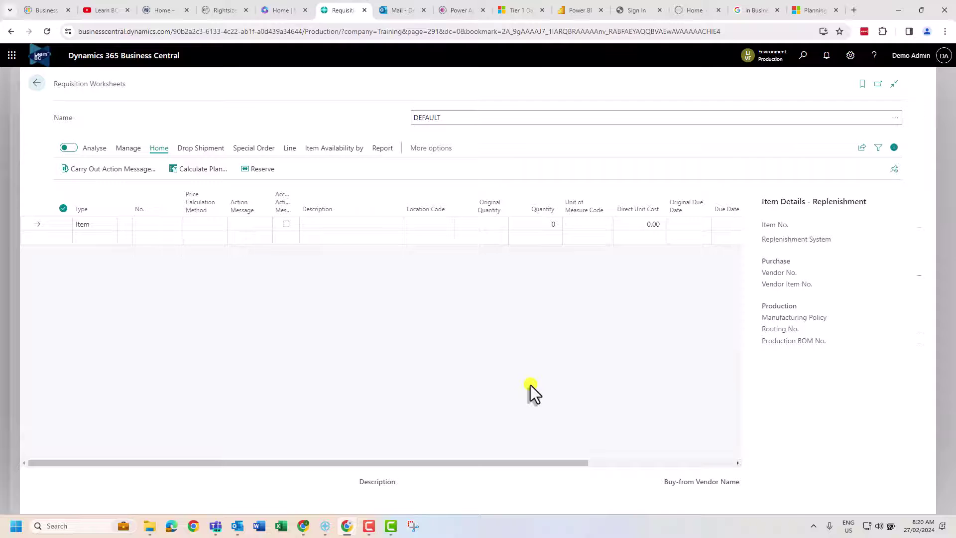
Step: Recalculate the plan with no location filter, yielding two EAST lines of quantities 1 and 2
click(182, 173)
click(501, 422)
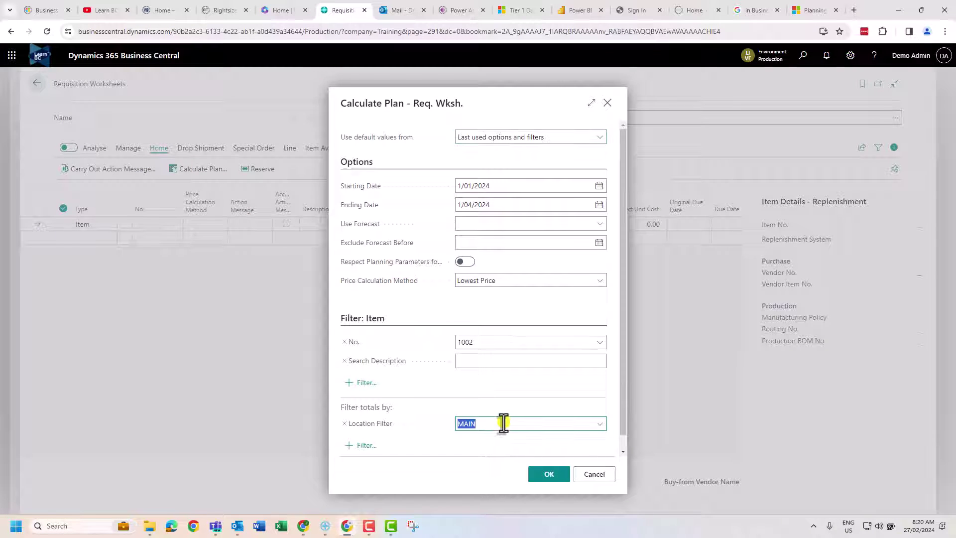
key(BackSpace)
click(549, 476)
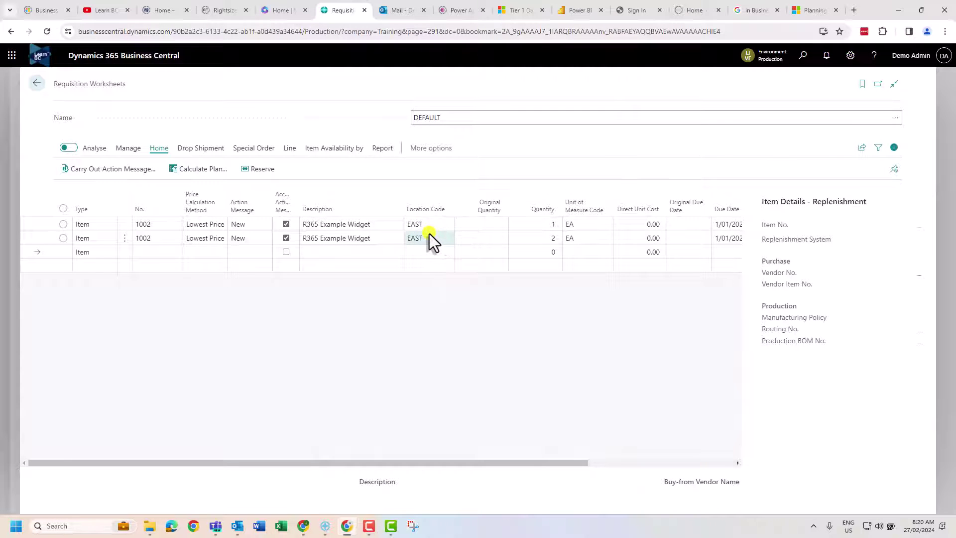
click(252, 224)
click(238, 224)
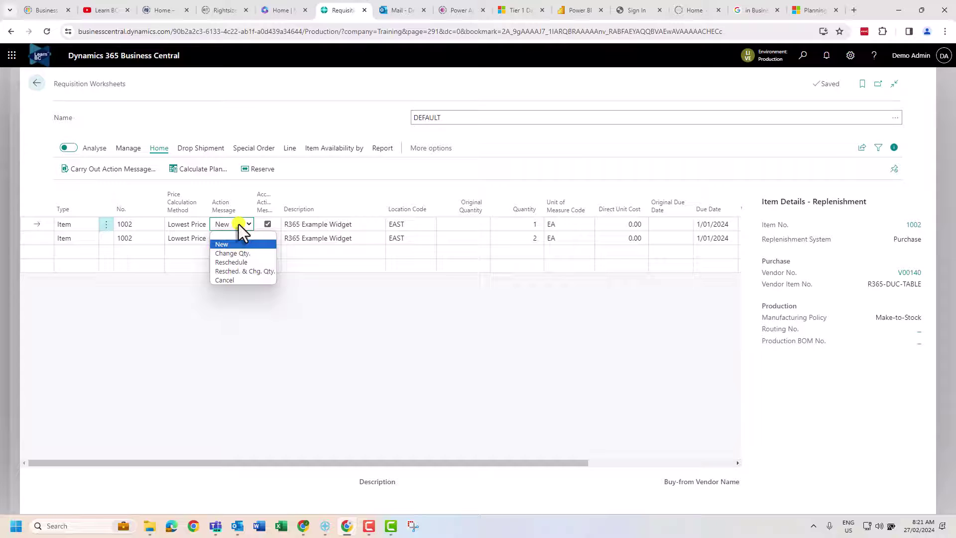
click(364, 298)
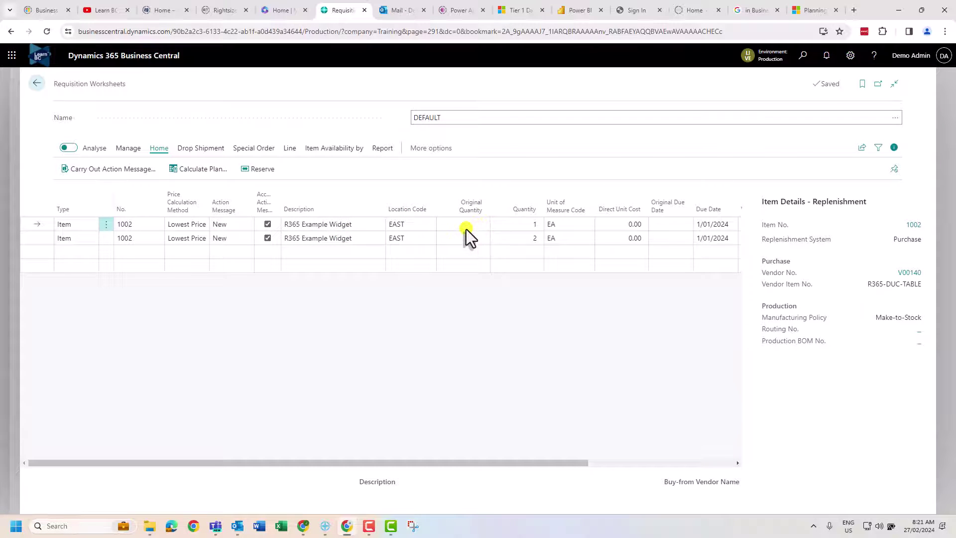
drag(540, 463, 734, 469)
click(646, 224)
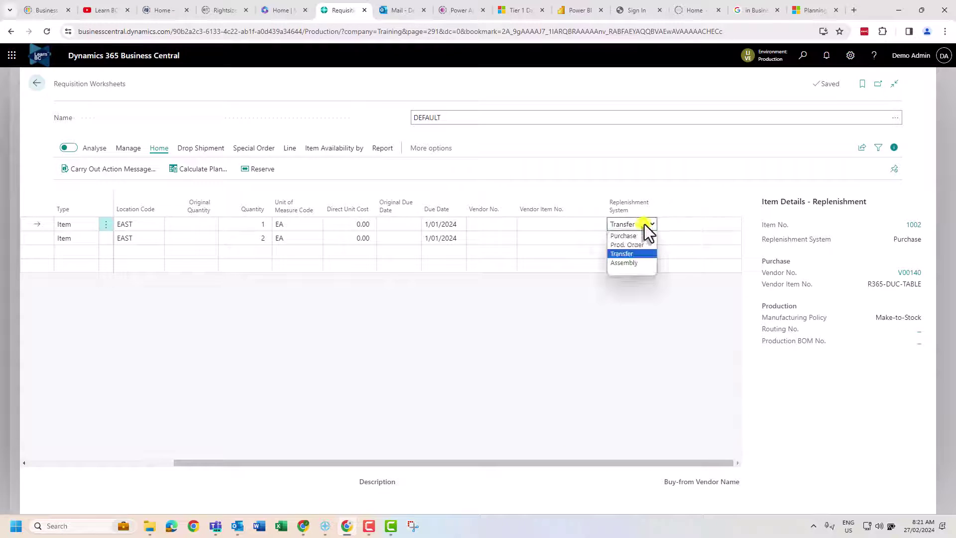
click(645, 224)
drag(653, 463, 418, 462)
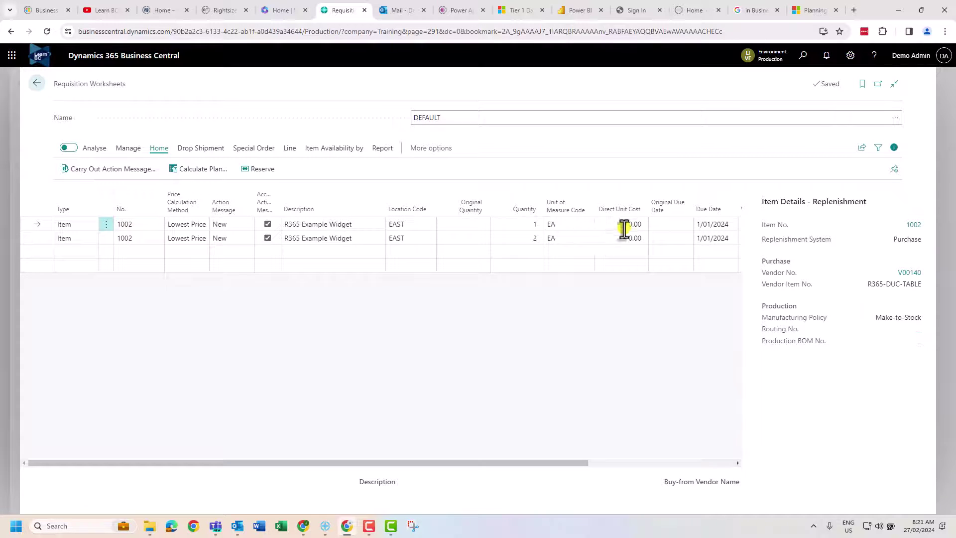
drag(562, 454, 732, 467)
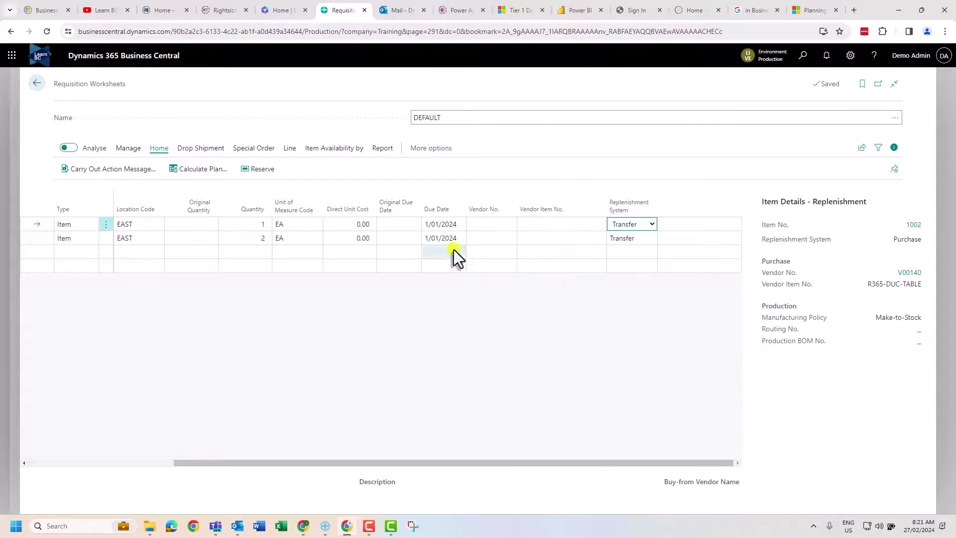
drag(579, 462, 212, 429)
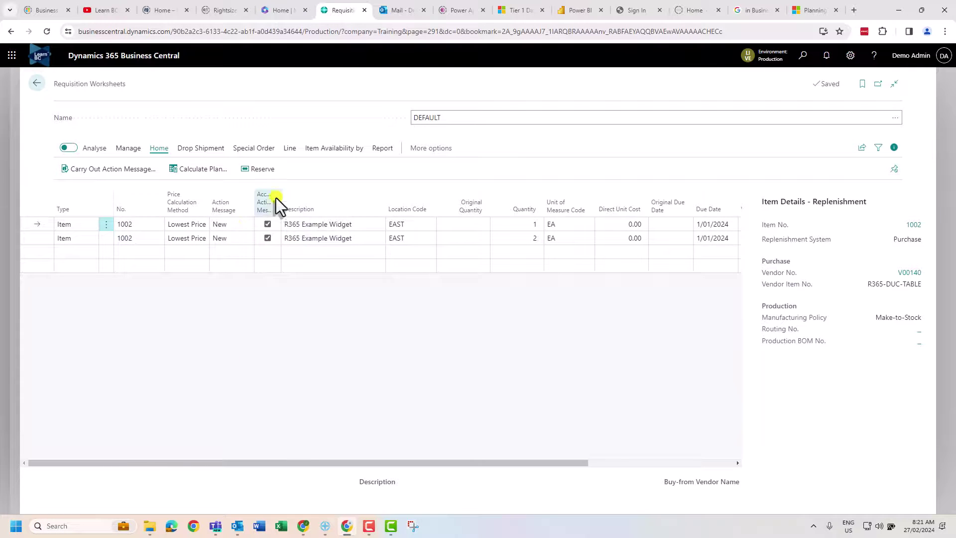
Step: Widen the Accept Action Message column and carry out the accepted messages with Print Orders off
drag(286, 197, 305, 198)
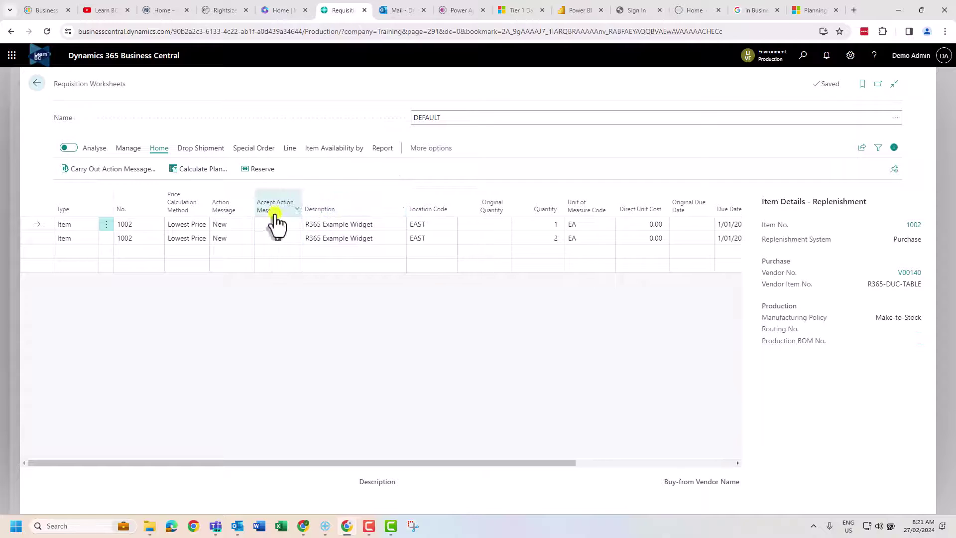
click(120, 179)
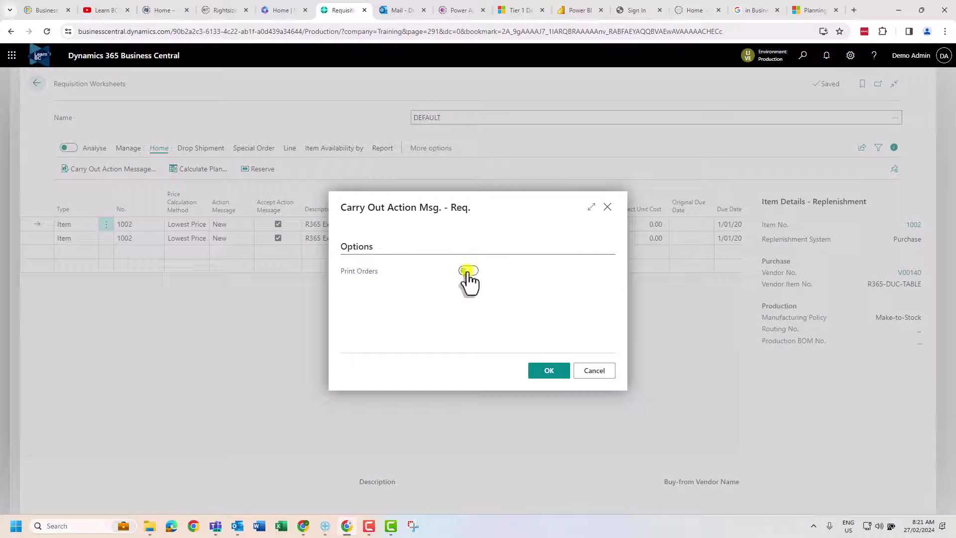
click(551, 371)
click(593, 370)
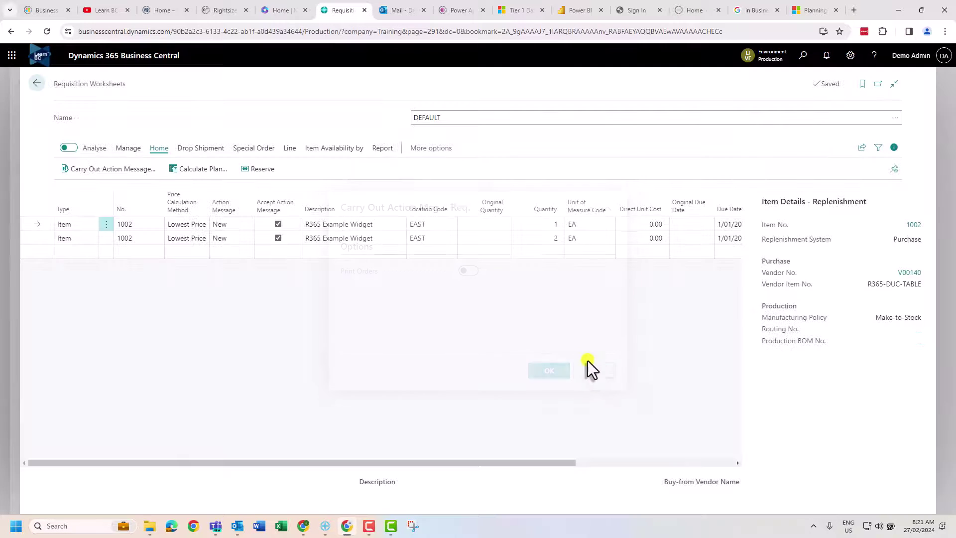